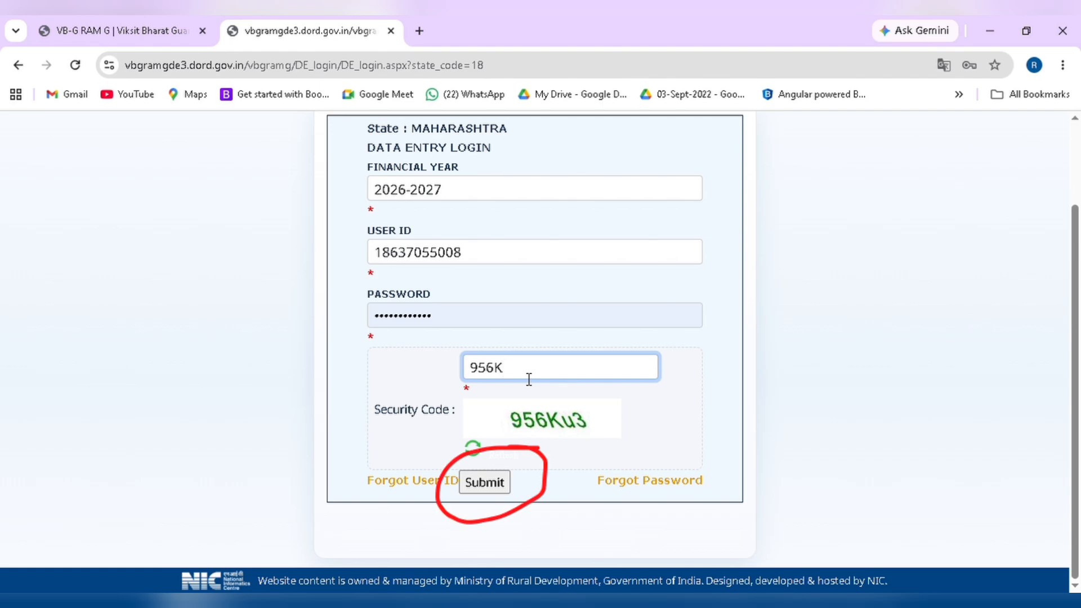
Complete the login and open D.3 Demand for Work Entry for Panchayat Nagthana
text(u3)
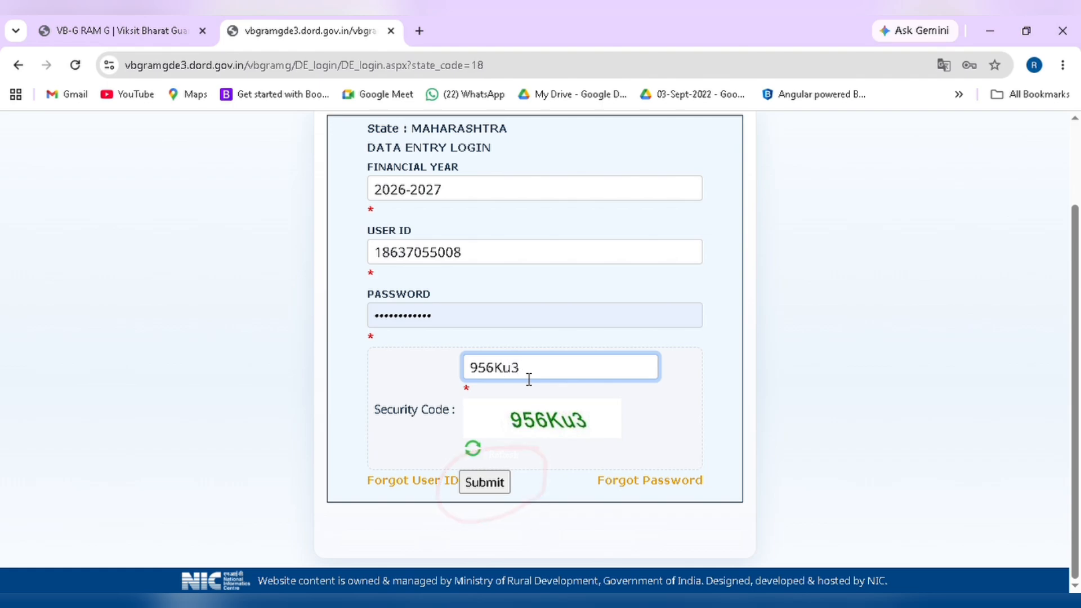
click(470, 486)
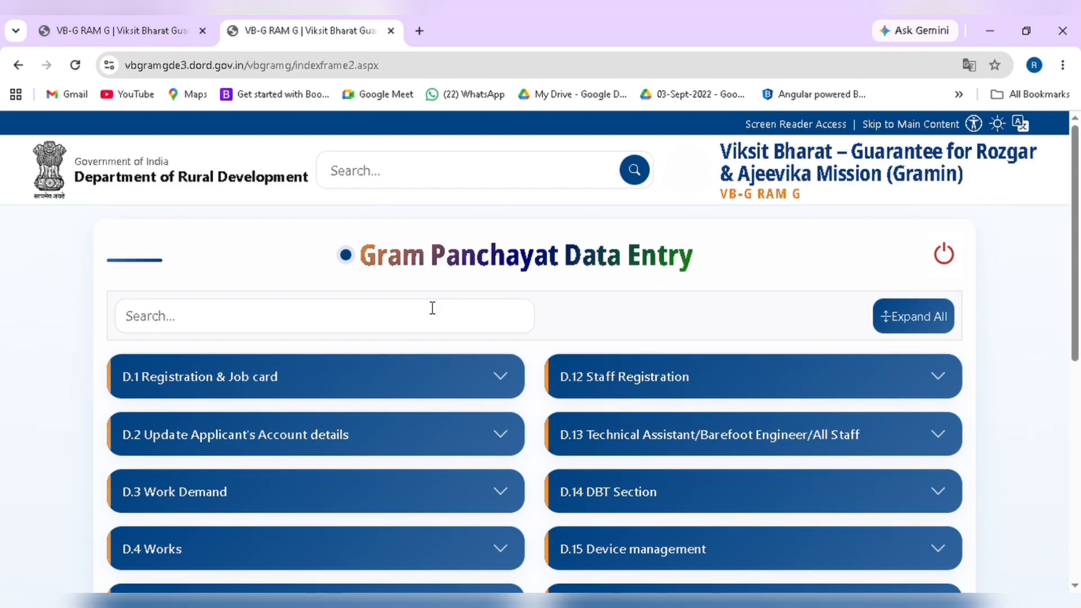
scroll(390, 443, down, 4)
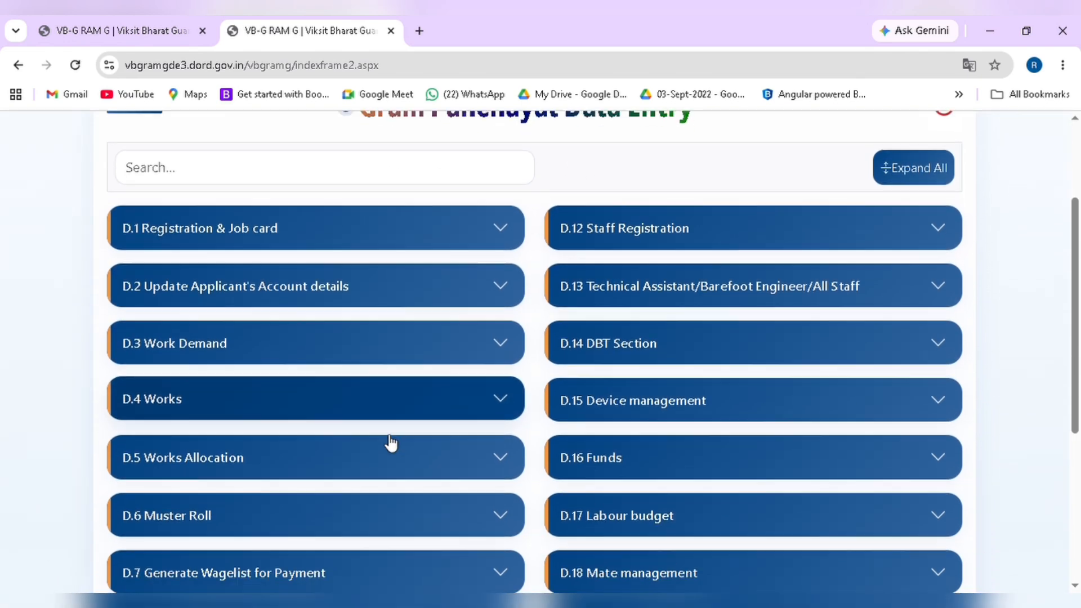
scroll(388, 442, up, 1)
scroll(386, 442, down, 1)
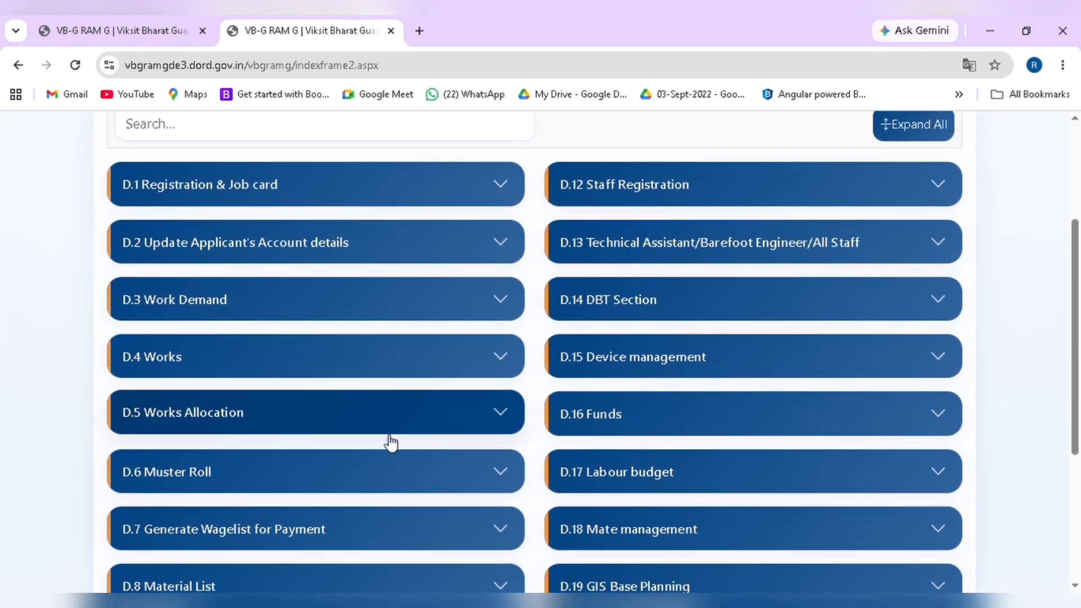
scroll(386, 439, up, 2)
scroll(389, 441, down, 1)
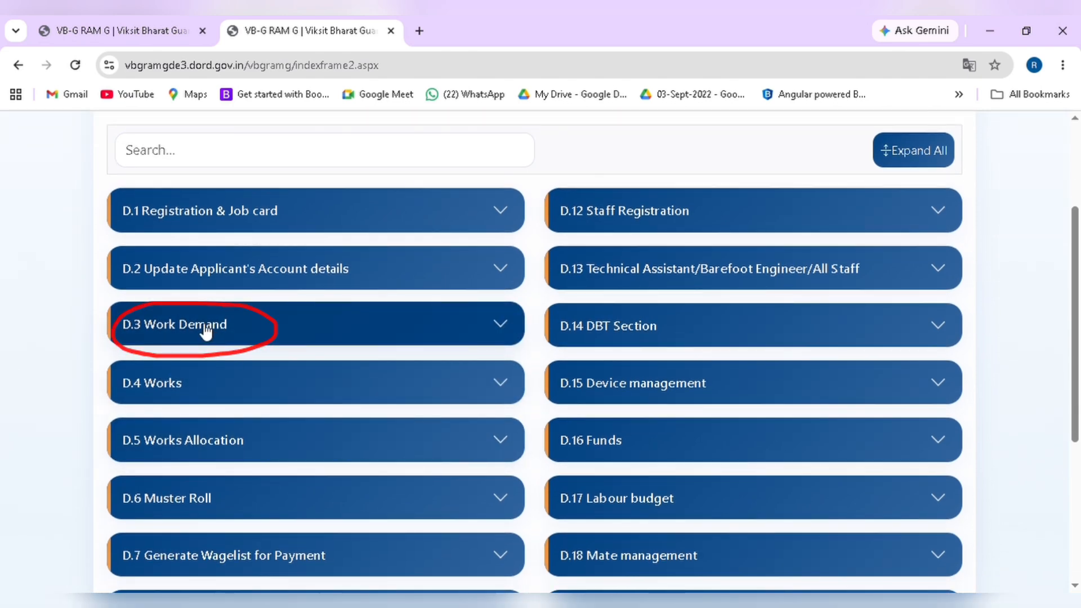
click(206, 332)
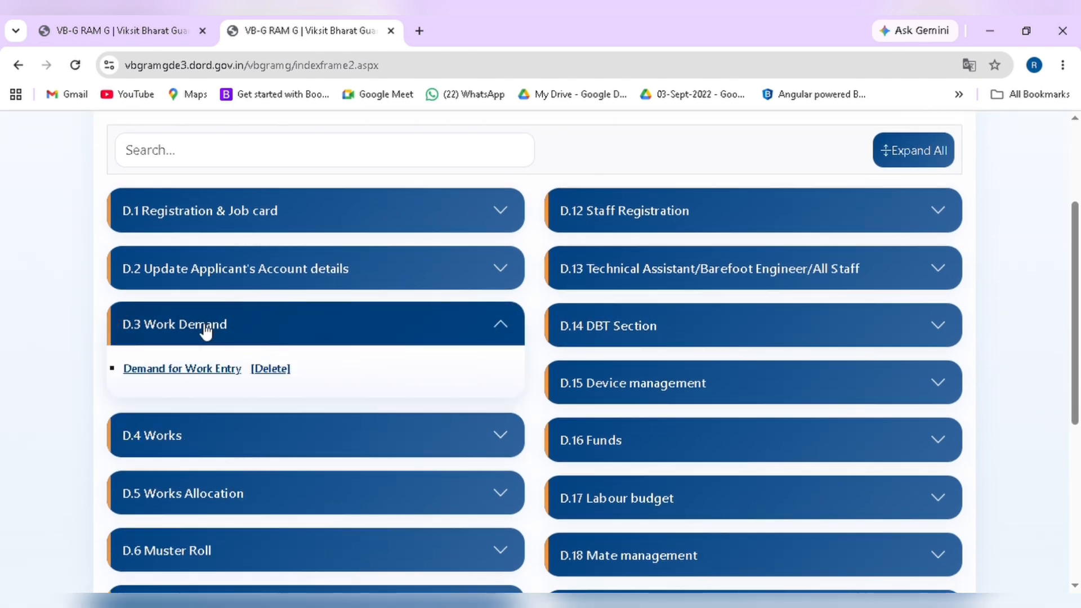
click(188, 373)
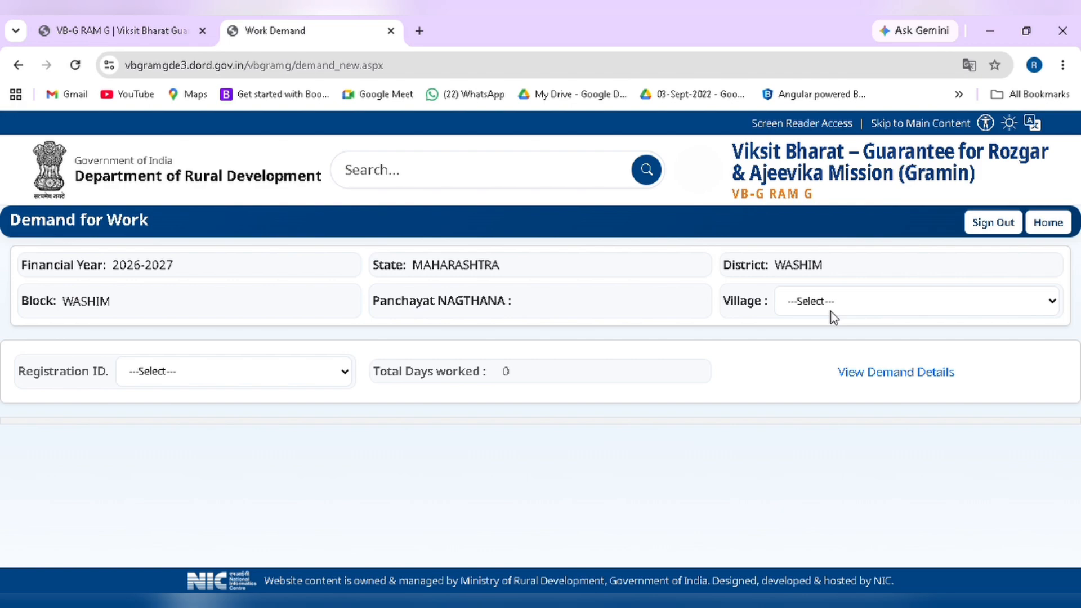
Select village SHRIGIRI and registration ID 22 to list the household's four applicants
click(805, 307)
click(861, 374)
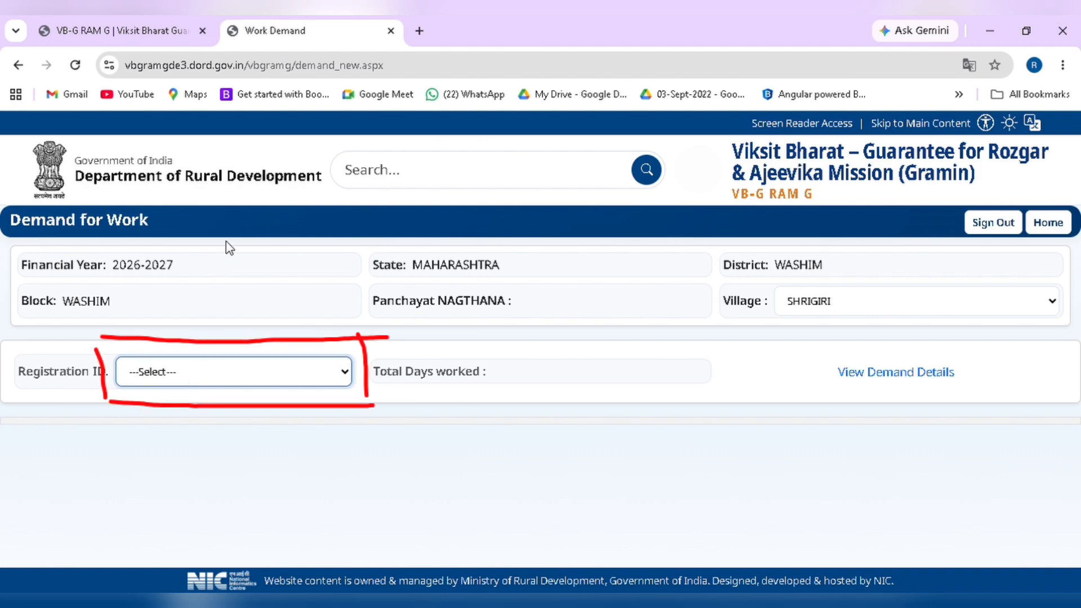
click(229, 208)
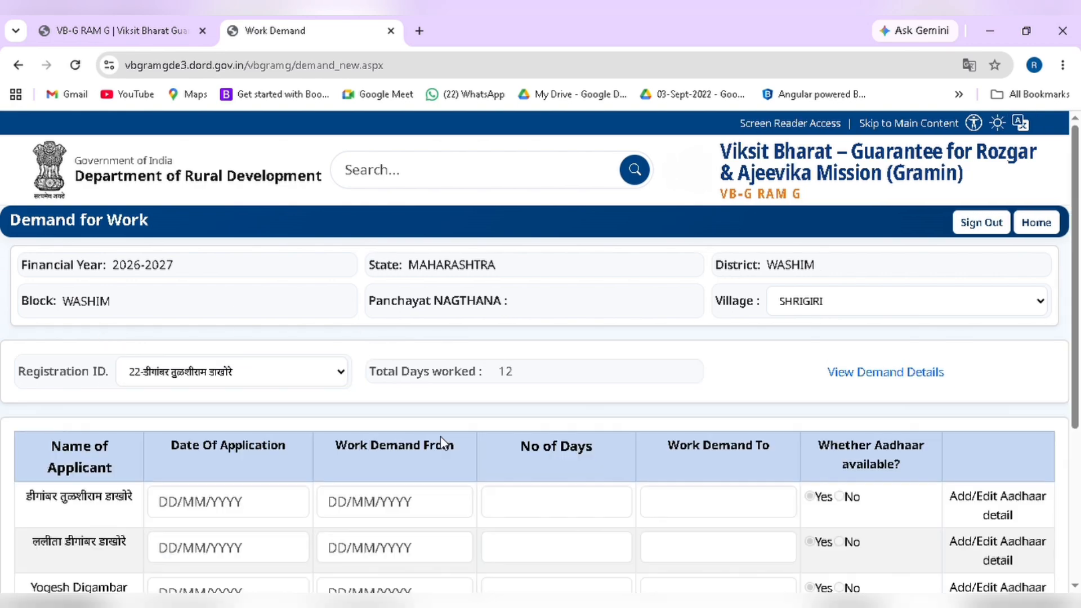
scroll(494, 452, down, 2)
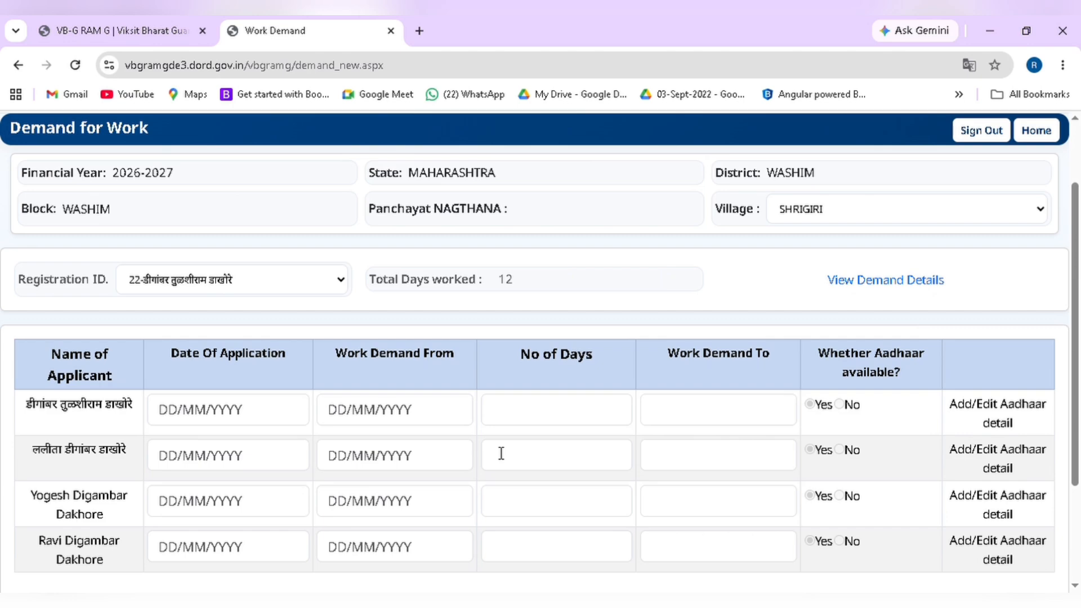
Fill row 1: applied 30/07/2026, demand from 31/07/2026 for 6 days, ending 06/08/2026
click(226, 418)
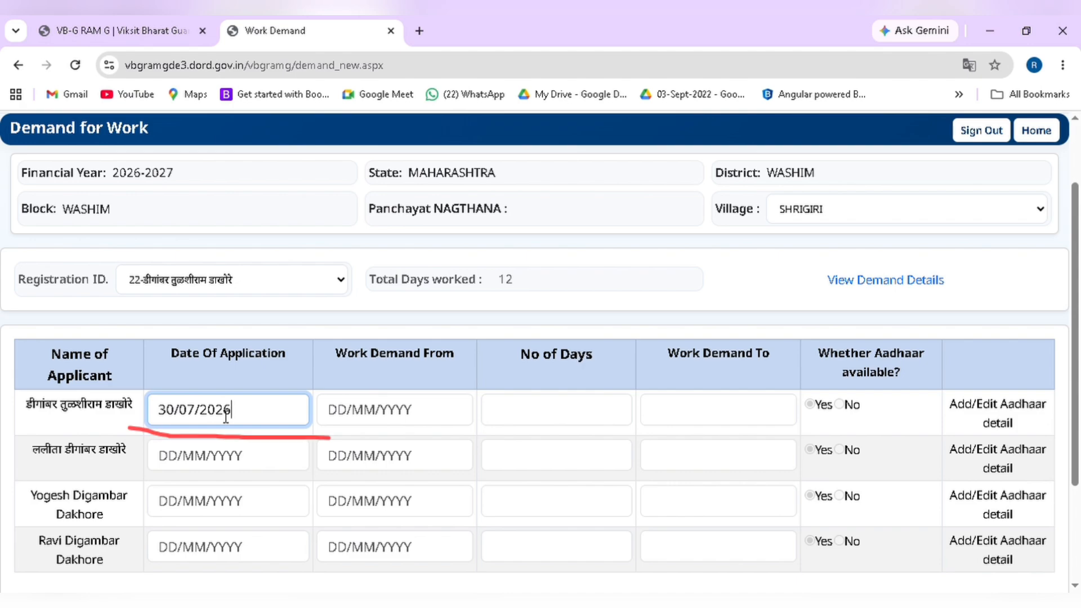
click(416, 414)
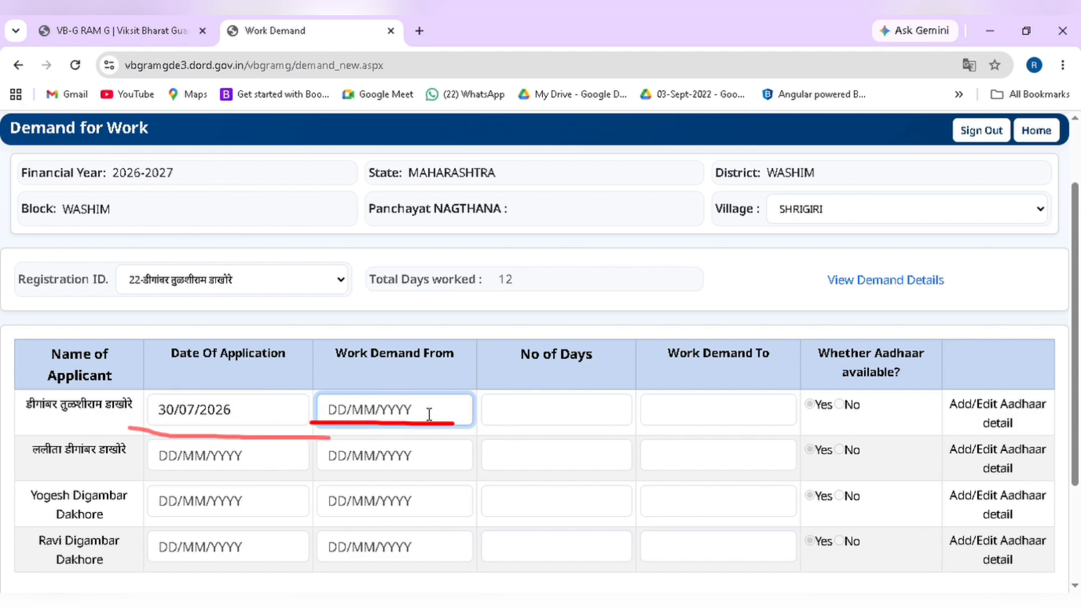
text(31/0)
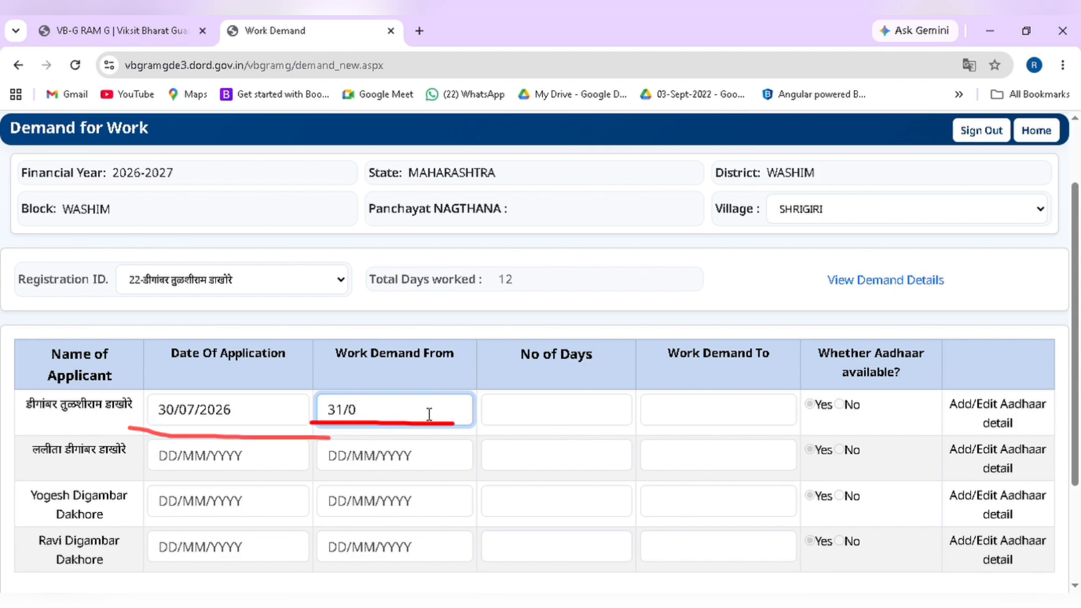
text(7/2026)
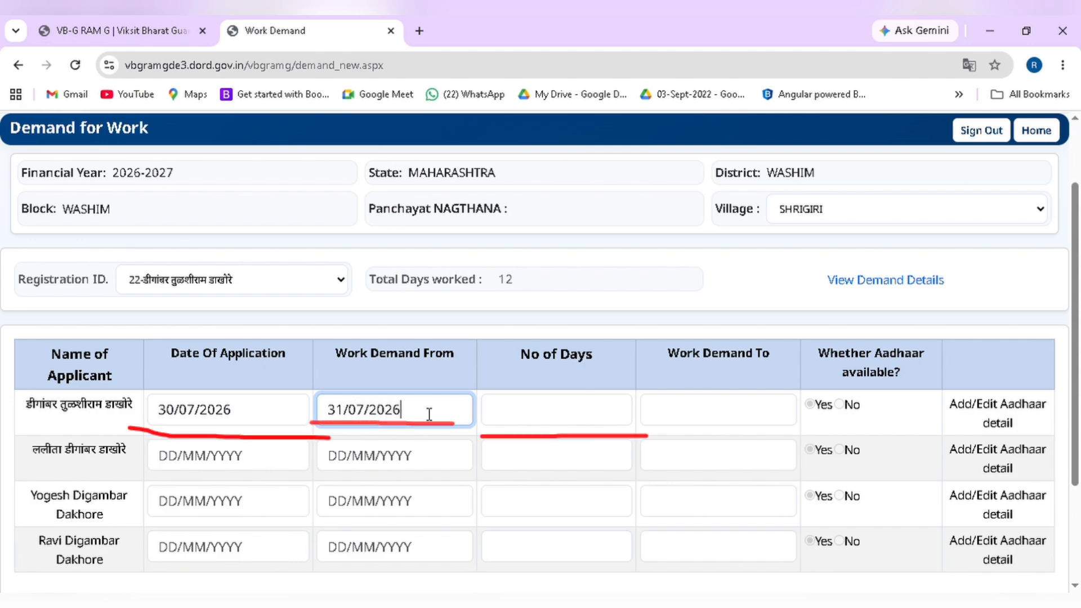
click(591, 414)
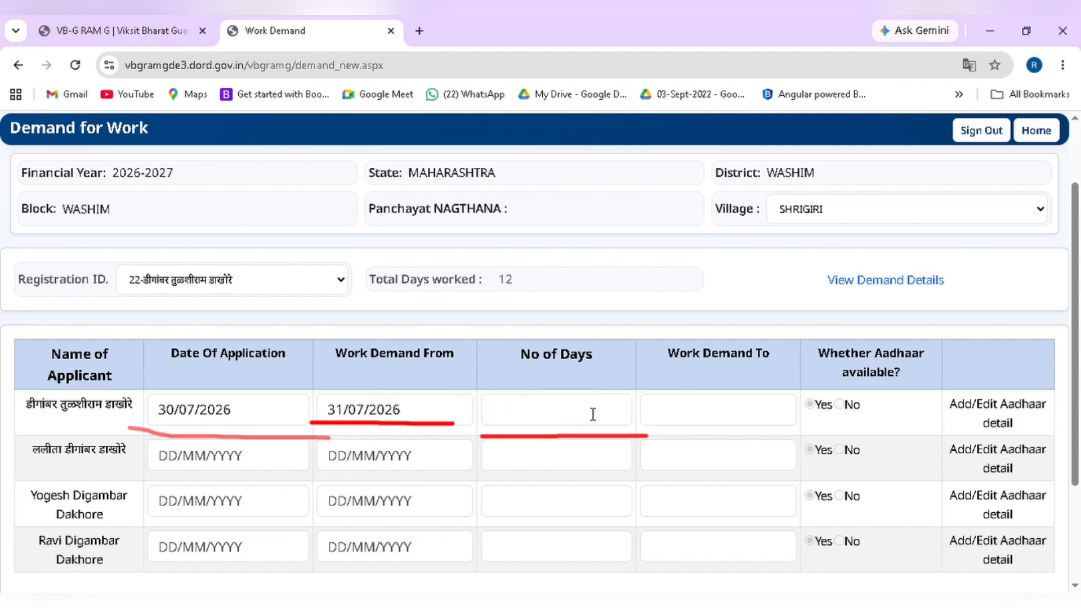
text(6)
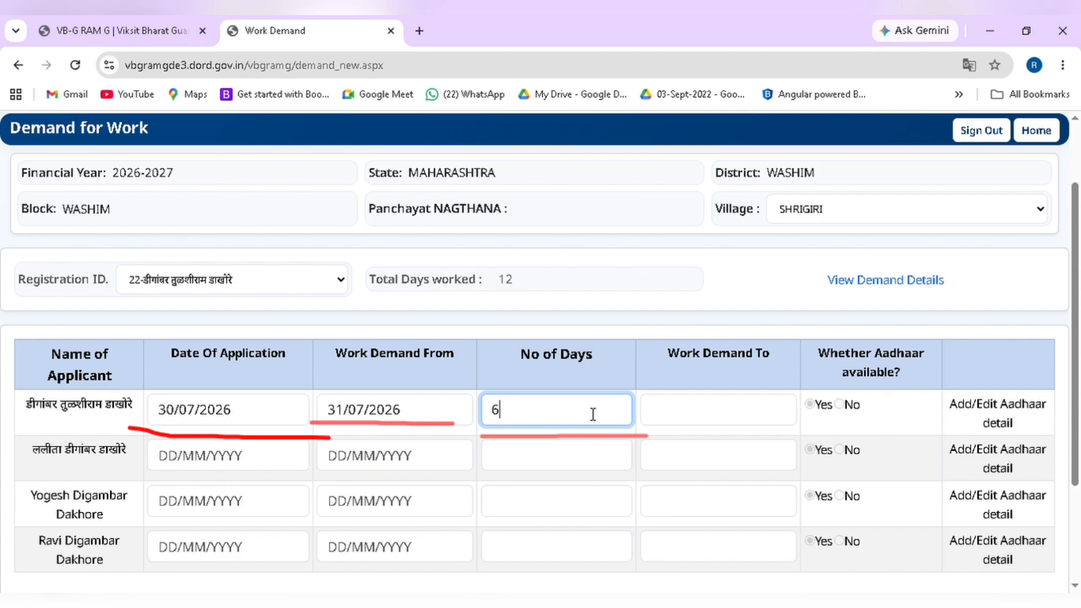
click(693, 421)
Fill row 2 with application 30/07/2026, demand from 31/07/2026 for 6 days to 06/08/2026
click(204, 458)
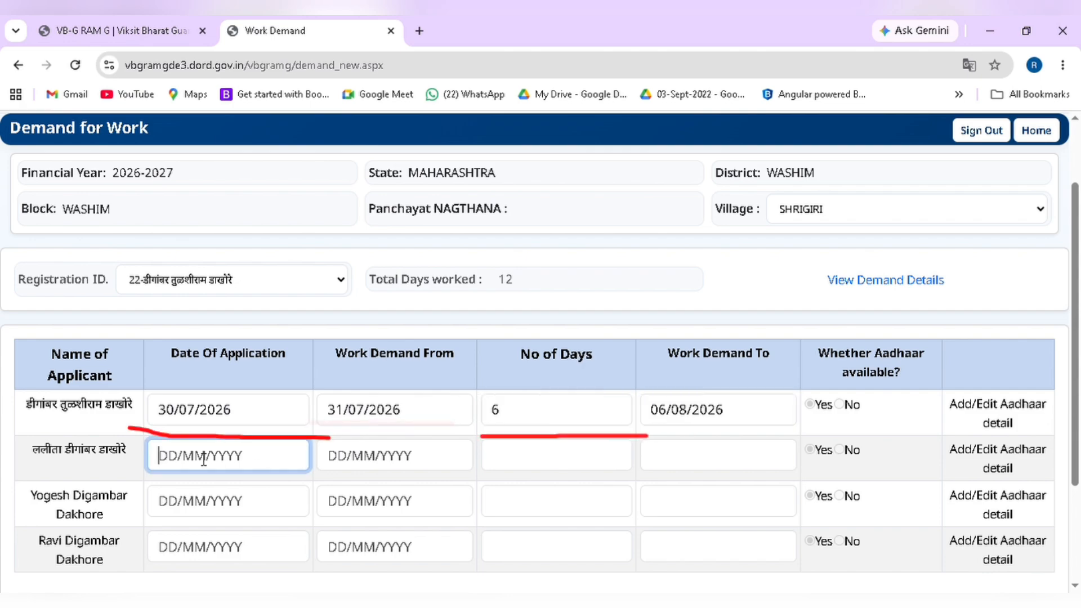
text(30/0)
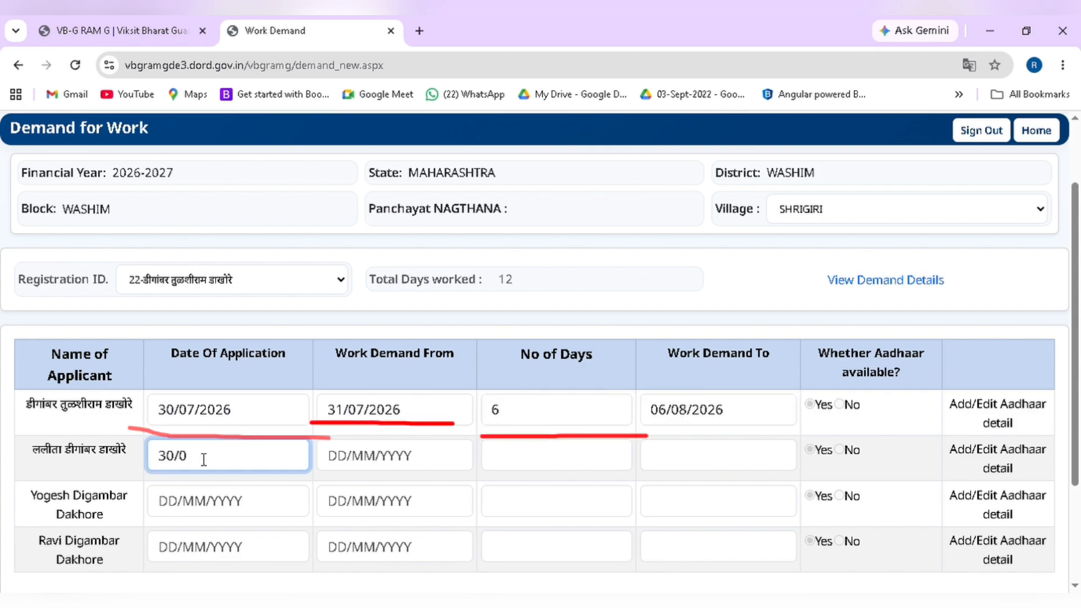
text(7/2026)
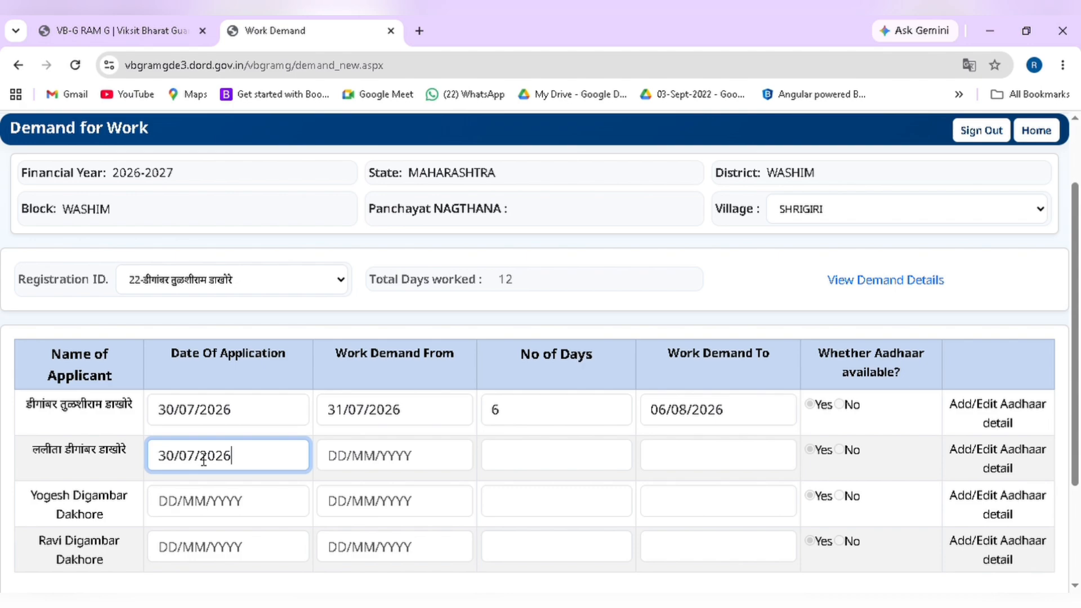
click(378, 472)
text(3)
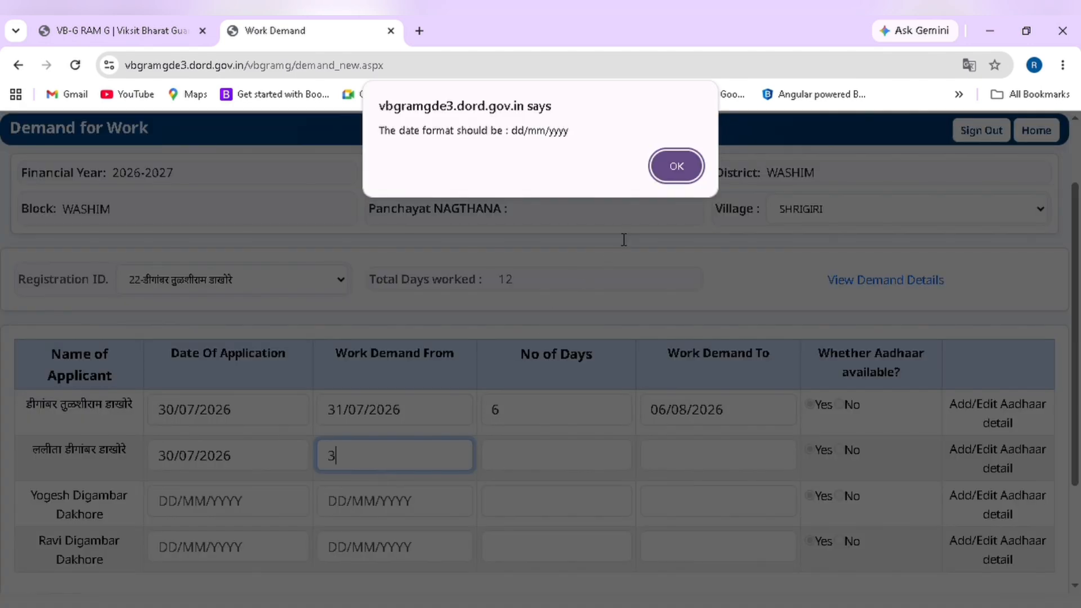
click(677, 166)
click(386, 465)
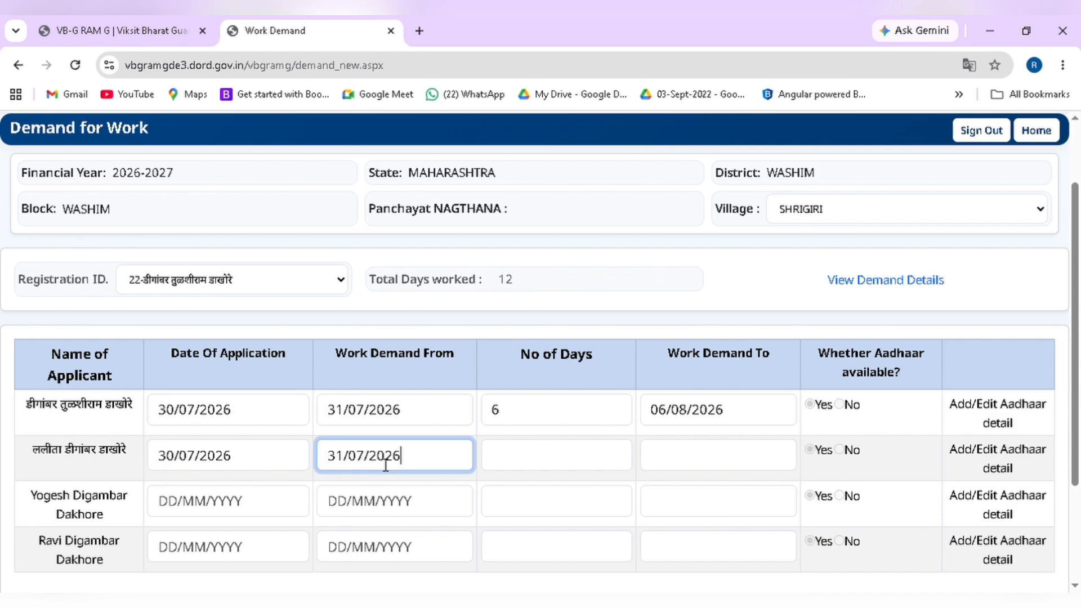
click(507, 459)
key(Tab)
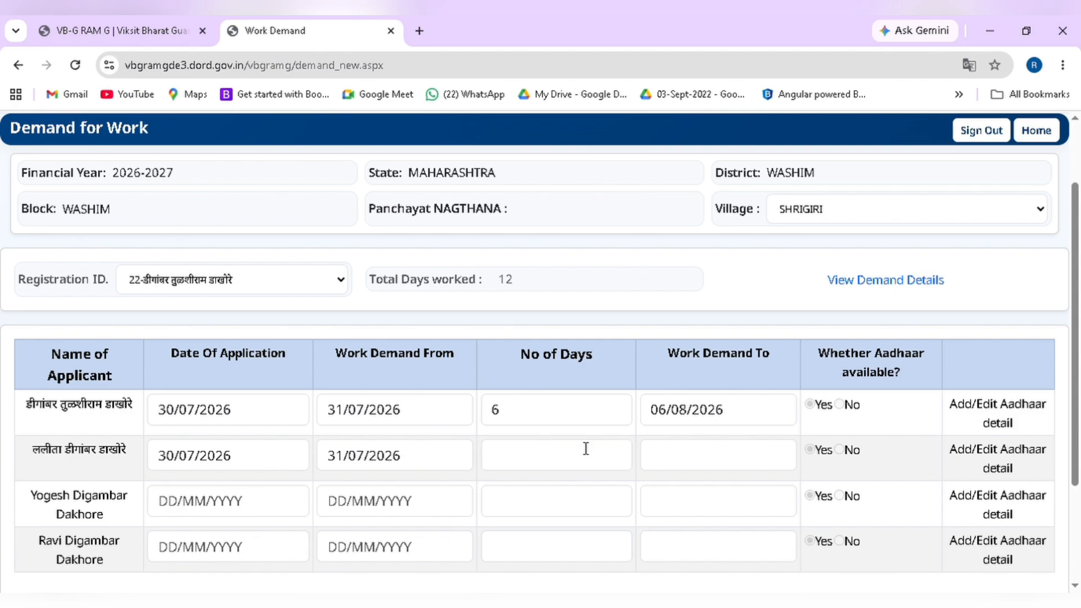
click(566, 457)
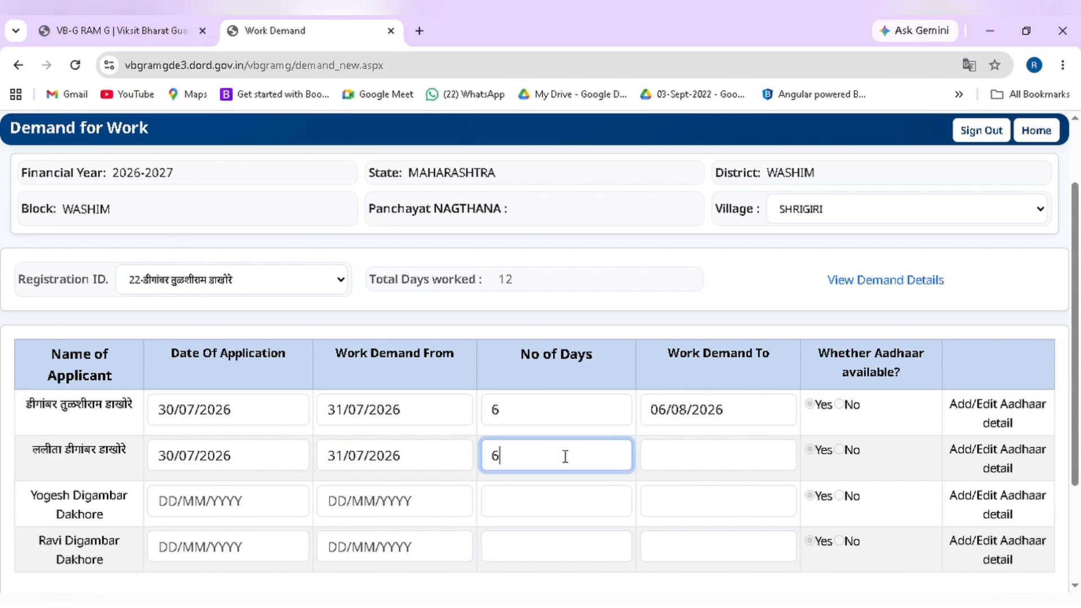
click(666, 465)
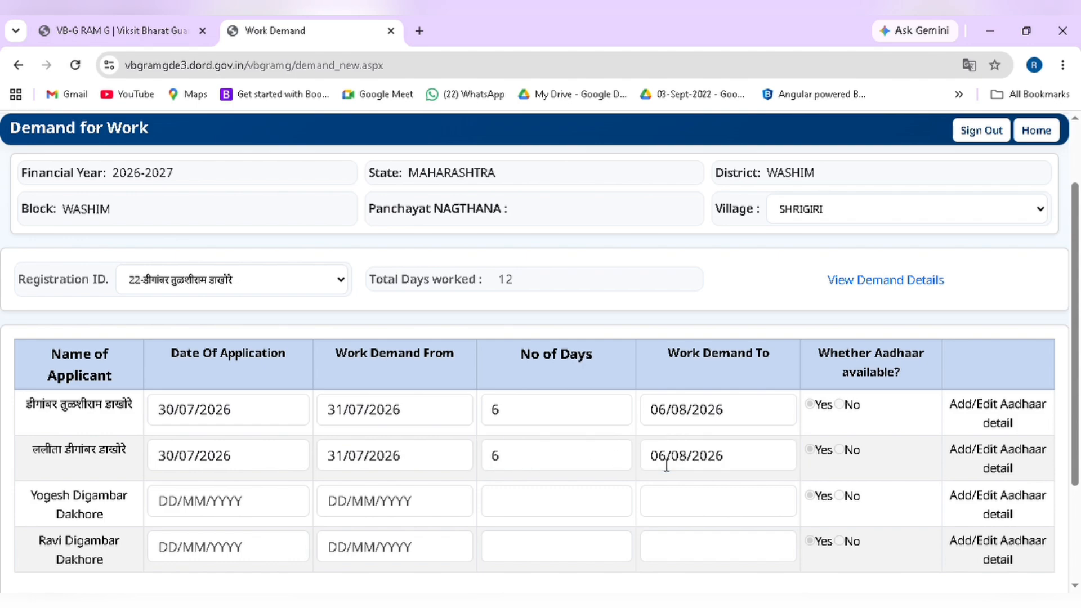
scroll(565, 483, down, 3)
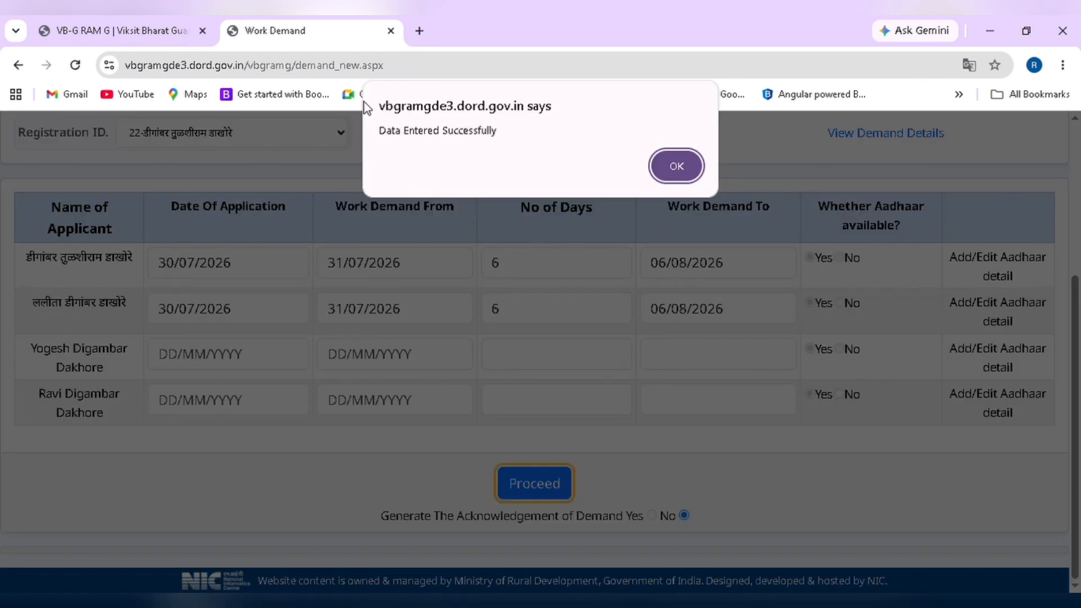
Acknowledge the 'Data Entered Successfully' alert and go Home to the Gram Panchayat Data Entry dashboard
click(676, 165)
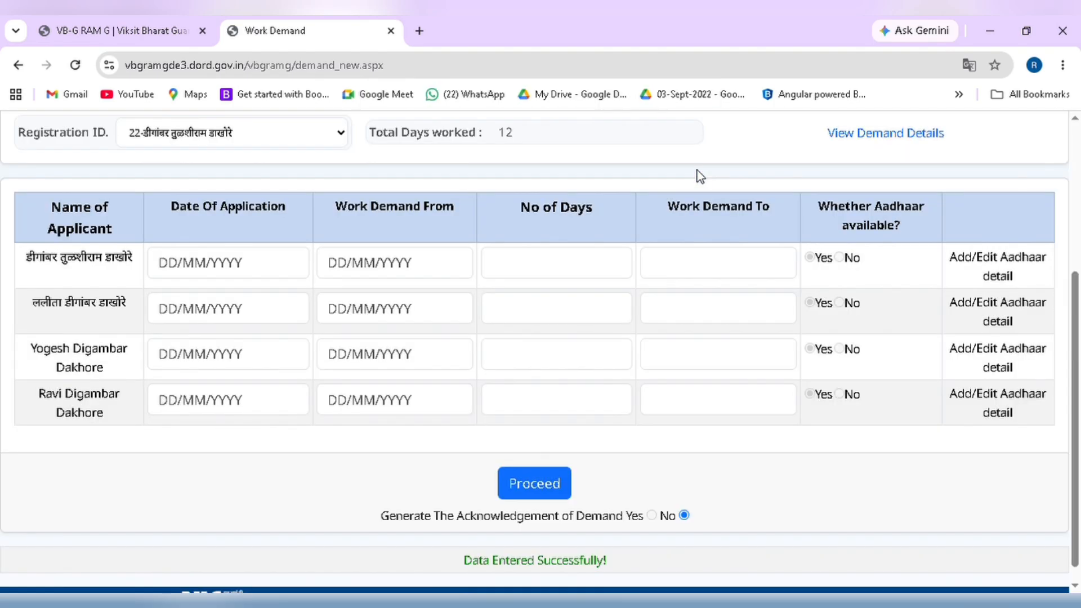
scroll(518, 291, up, 4)
click(1045, 221)
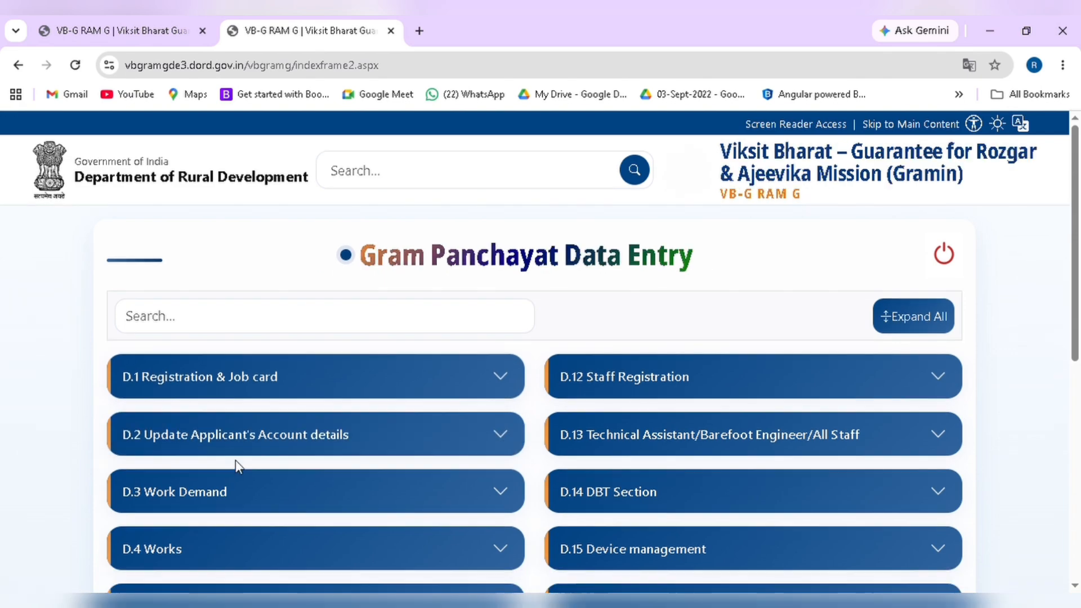
Open D.5 Work Allocation Entry for Panchayat Nagthana, financial year 2026-2027
scroll(235, 461, down, 4)
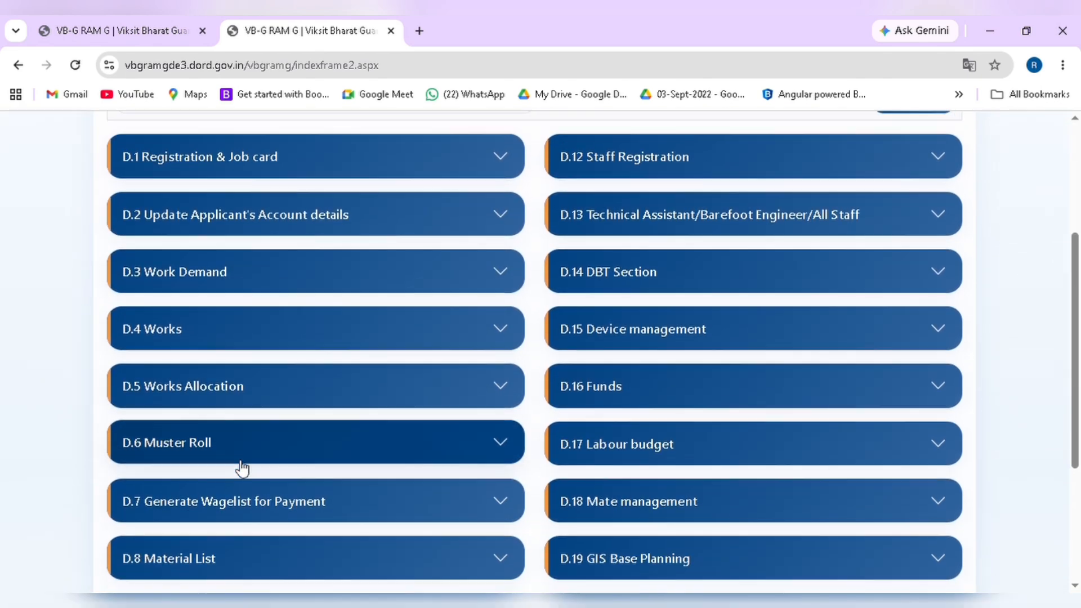
click(197, 395)
click(189, 434)
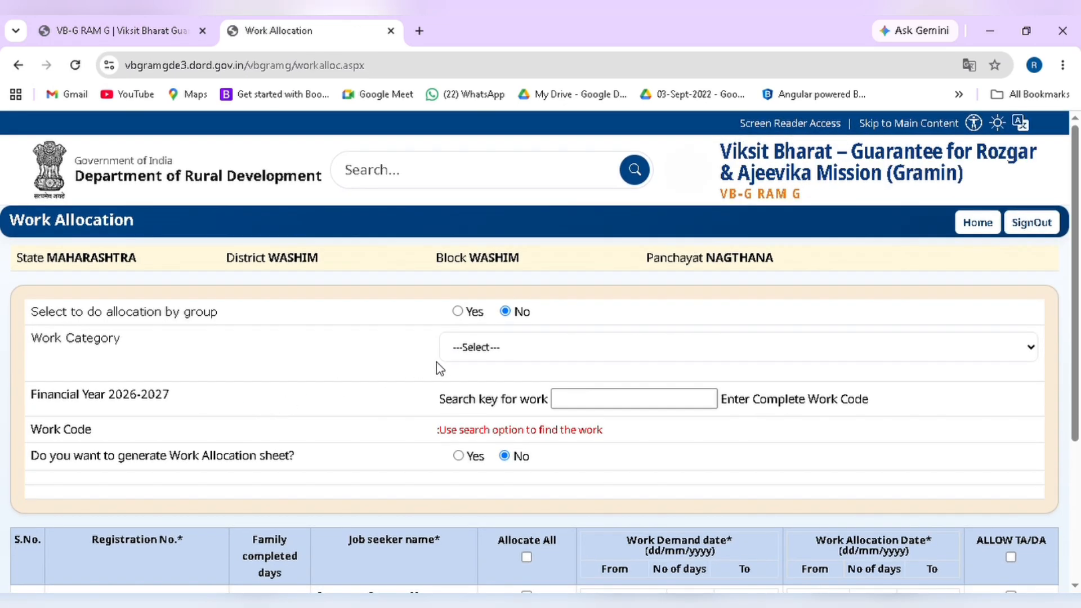
scroll(395, 398, down, 3)
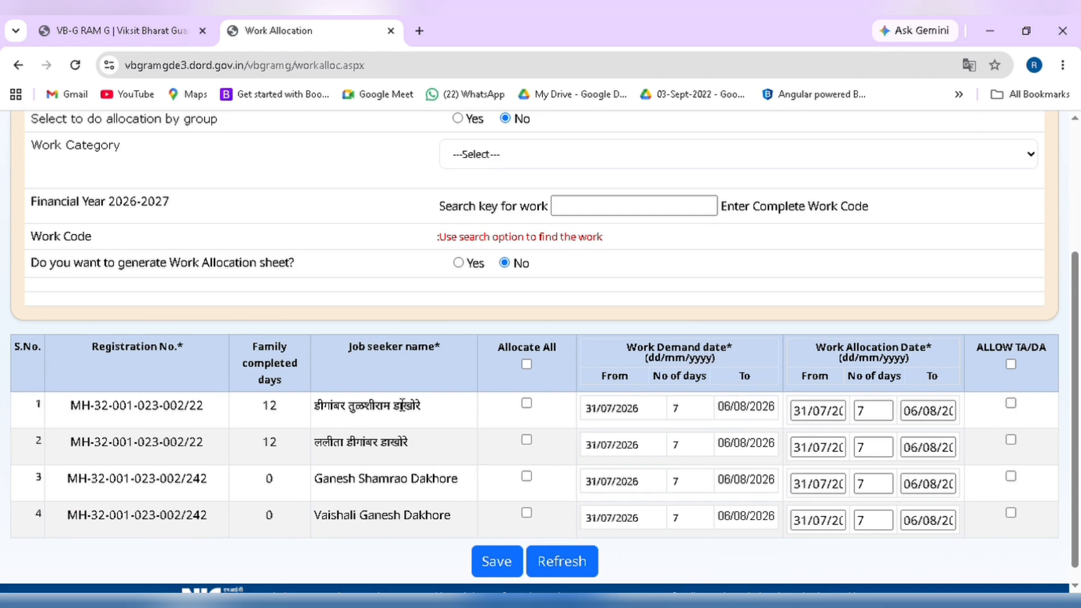
scroll(395, 397, up, 3)
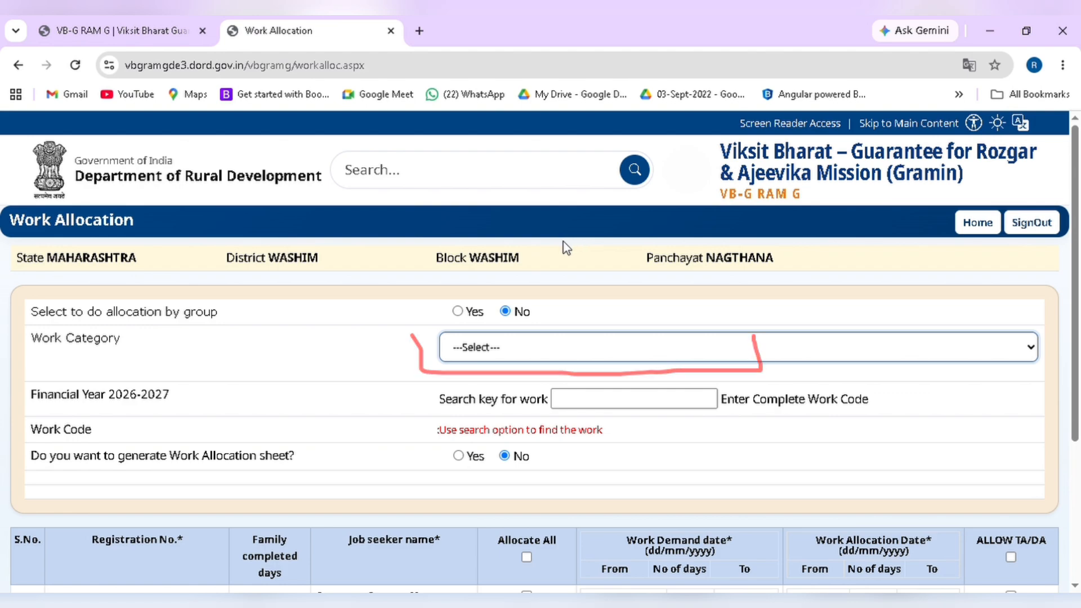
key(Down)
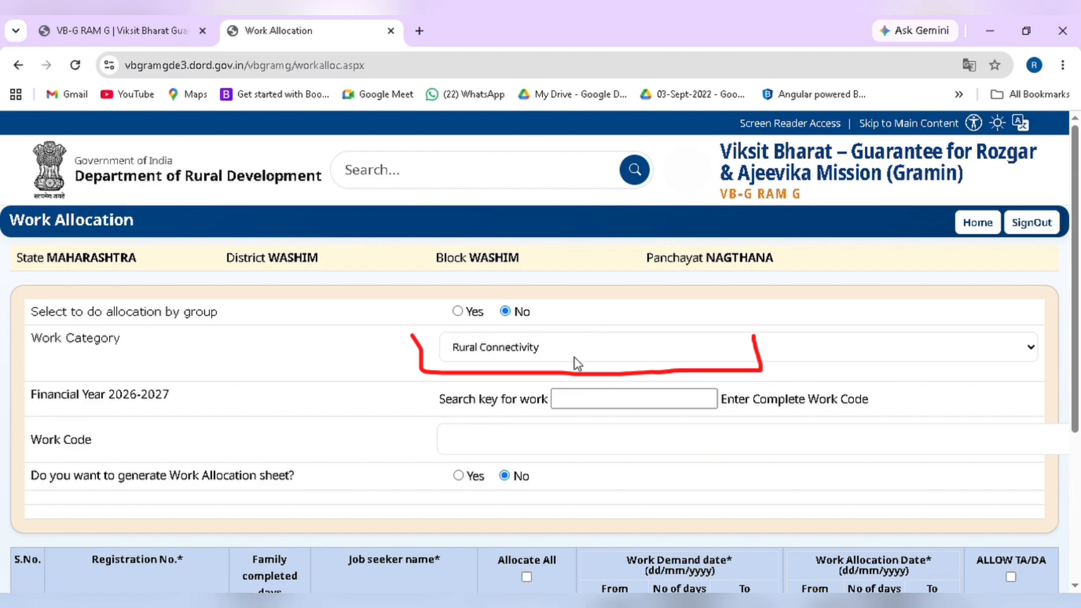
click(593, 406)
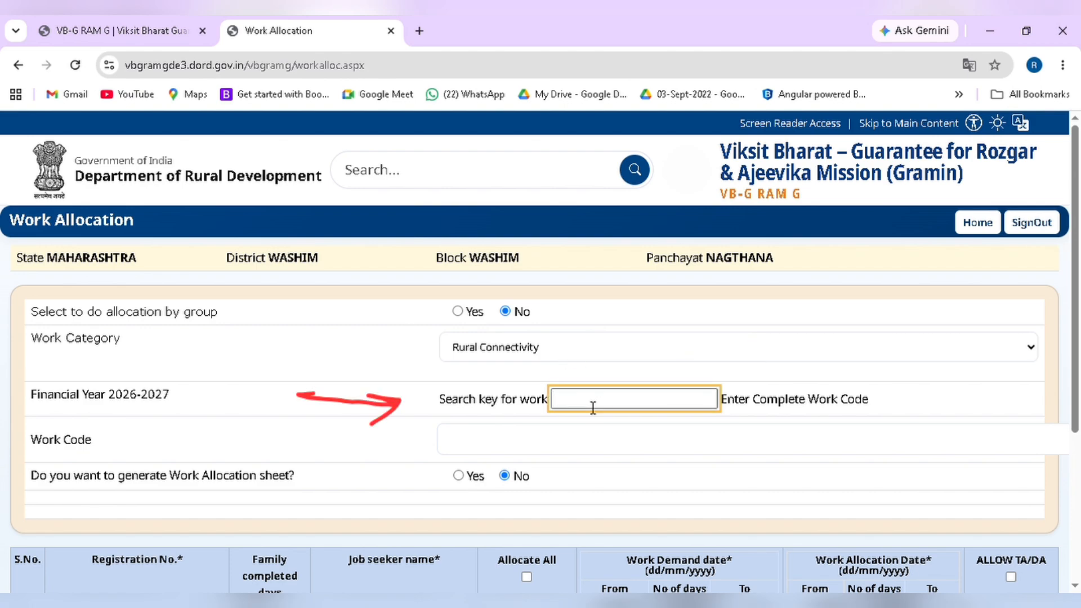
text(1832)
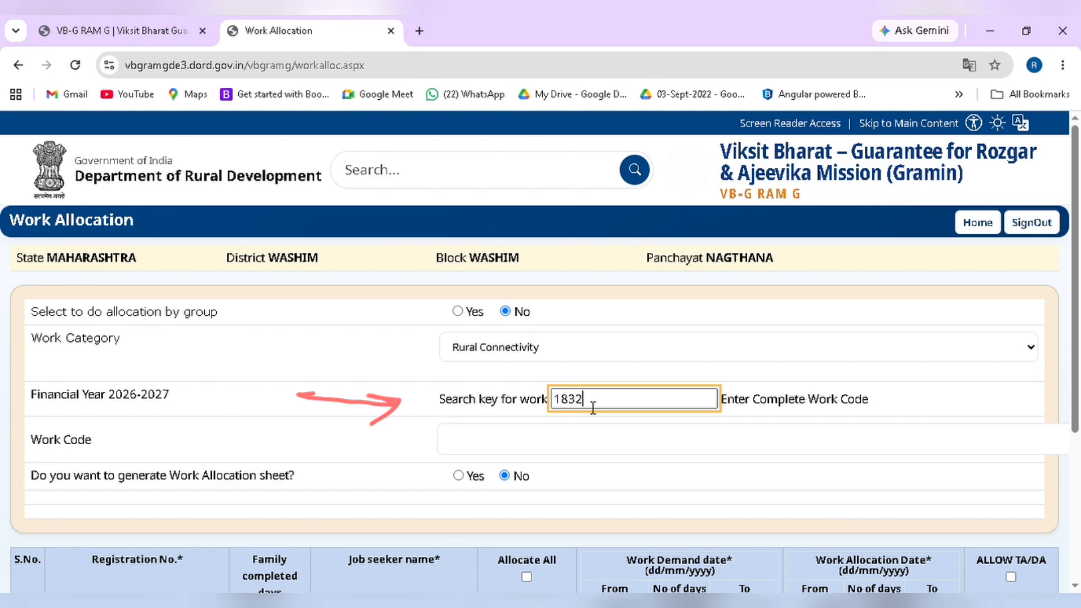
text(001023/r)
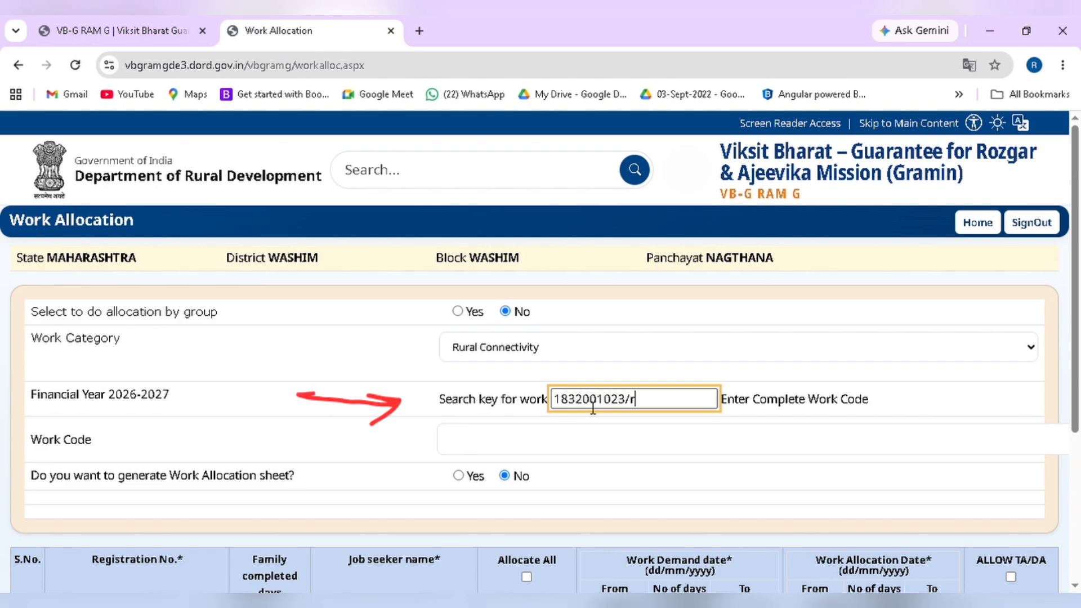
click(674, 440)
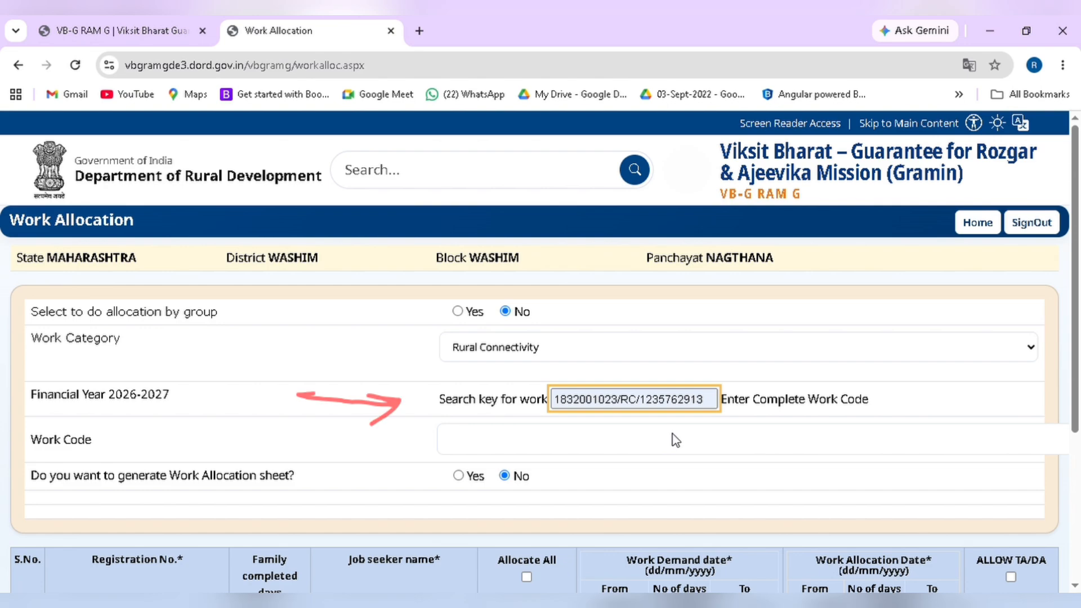
click(674, 439)
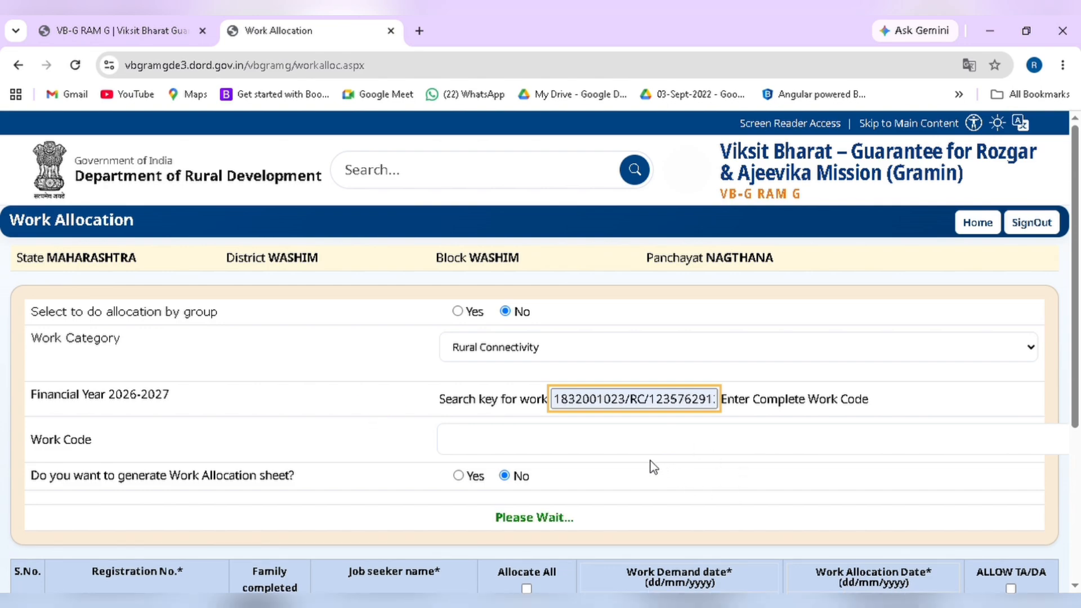
click(565, 440)
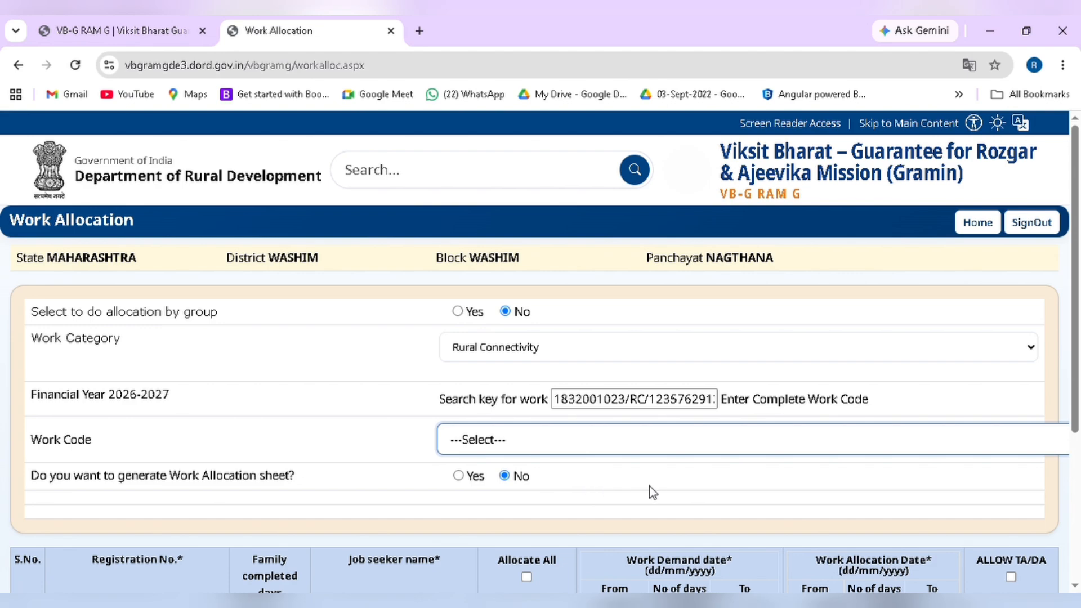
key(Down)
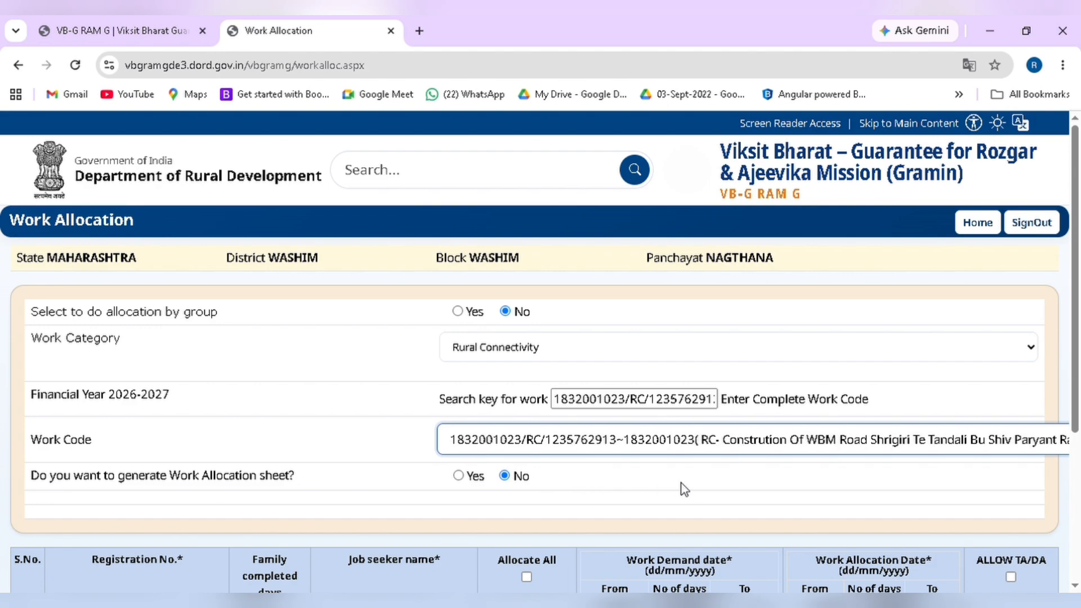
scroll(836, 473, down, 2)
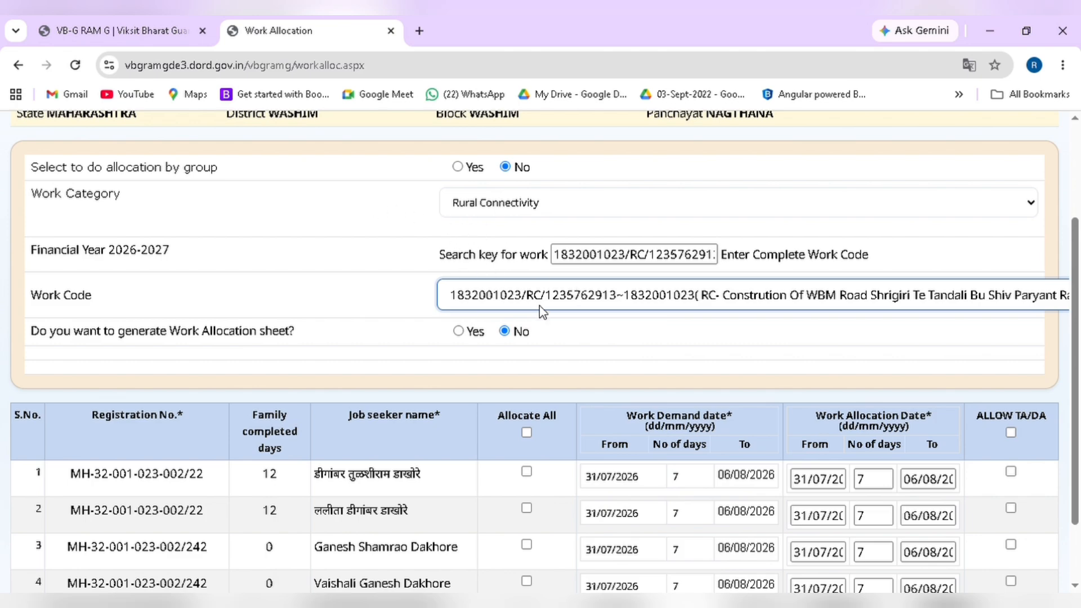
Tick Allocate All for the four job seekers, save, and confirm the allocation-done alert
scroll(542, 312, down, 2)
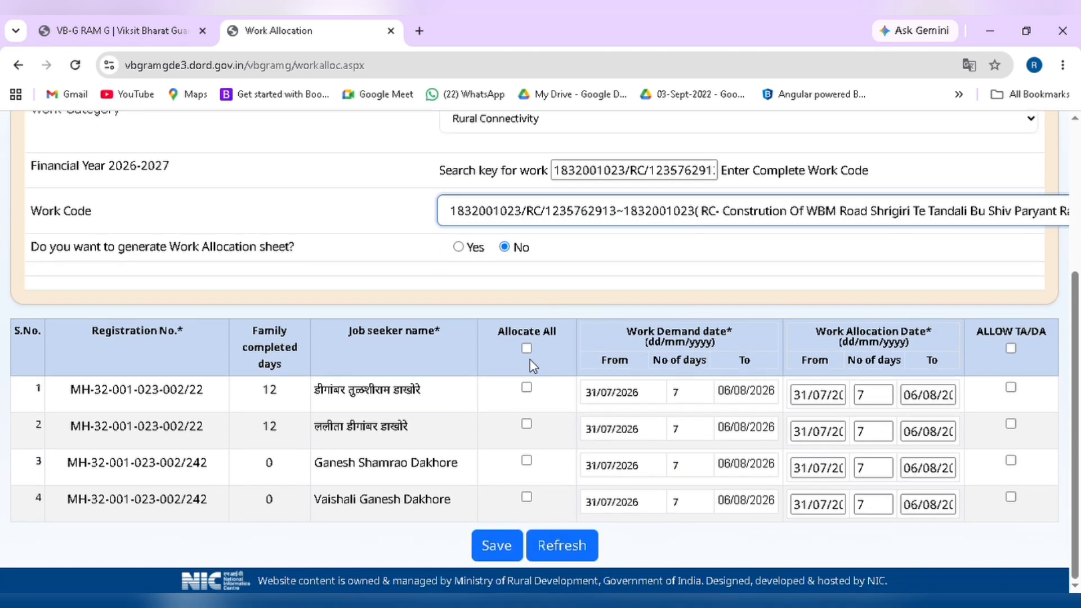
click(528, 349)
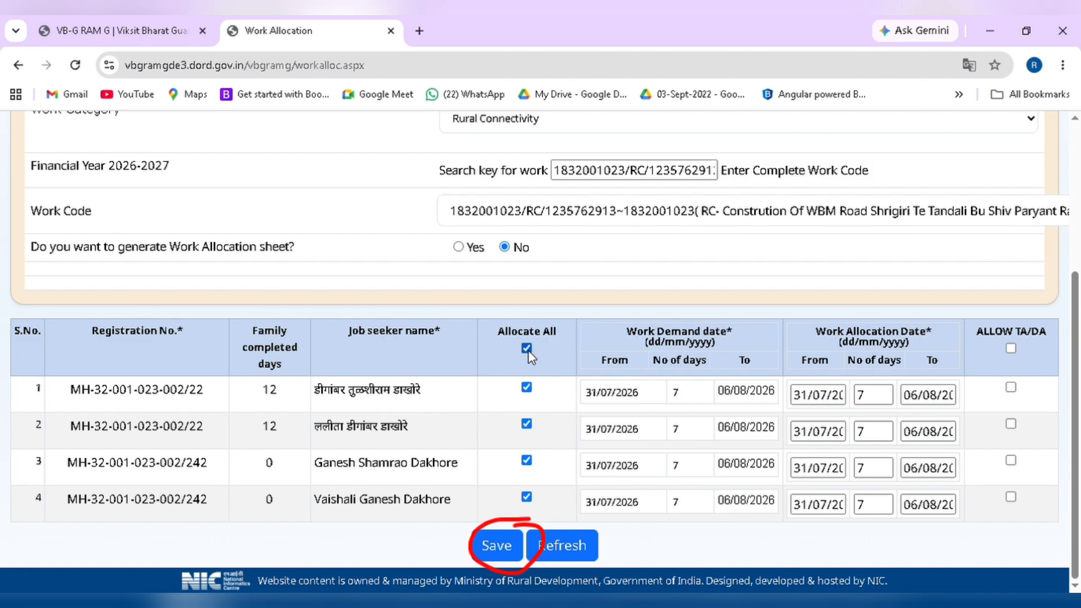
click(497, 545)
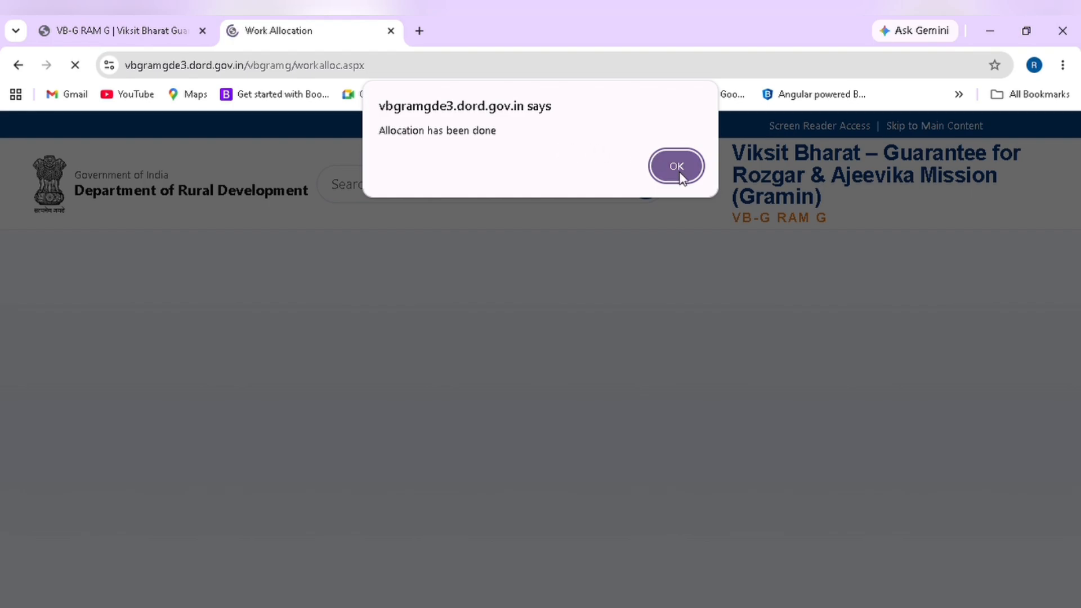
click(677, 166)
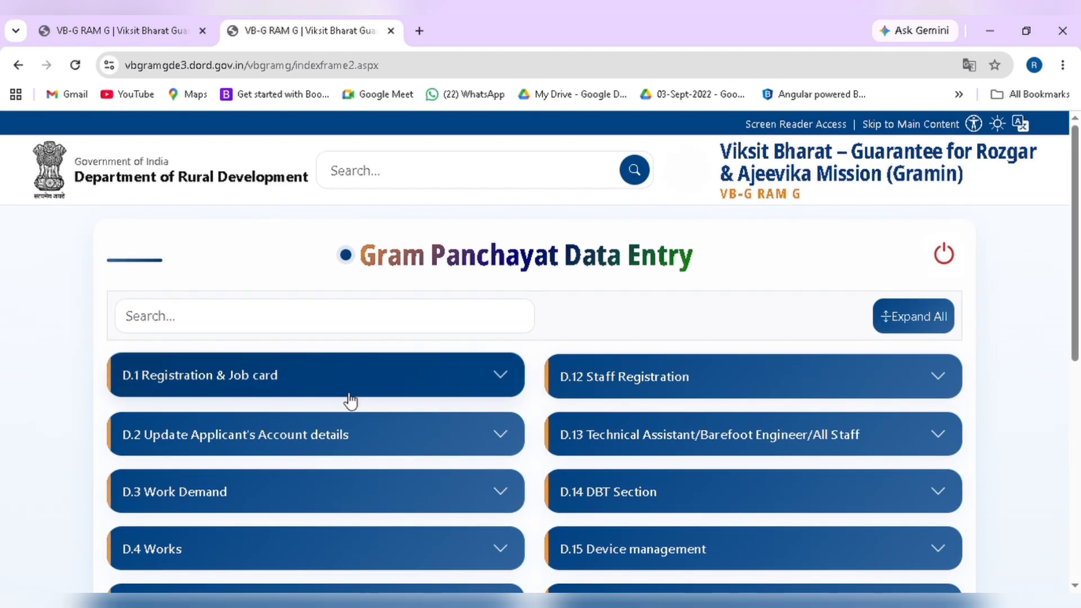
Switch to the first browser tab with the VB-G RAM G public home page
scroll(345, 405, down, 3)
scroll(345, 404, down, 1)
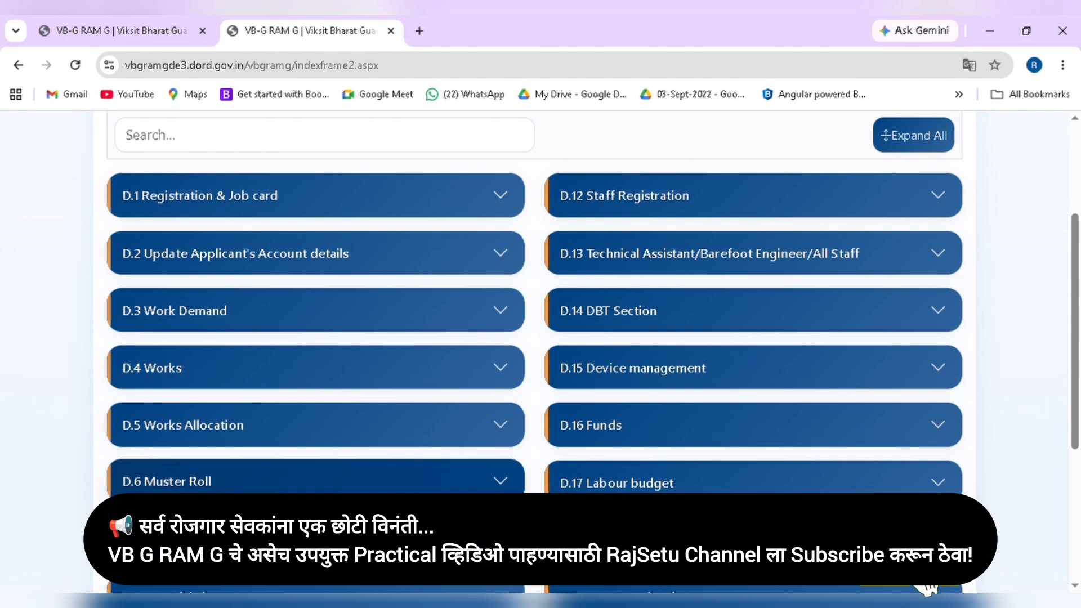
scroll(267, 394, up, 3)
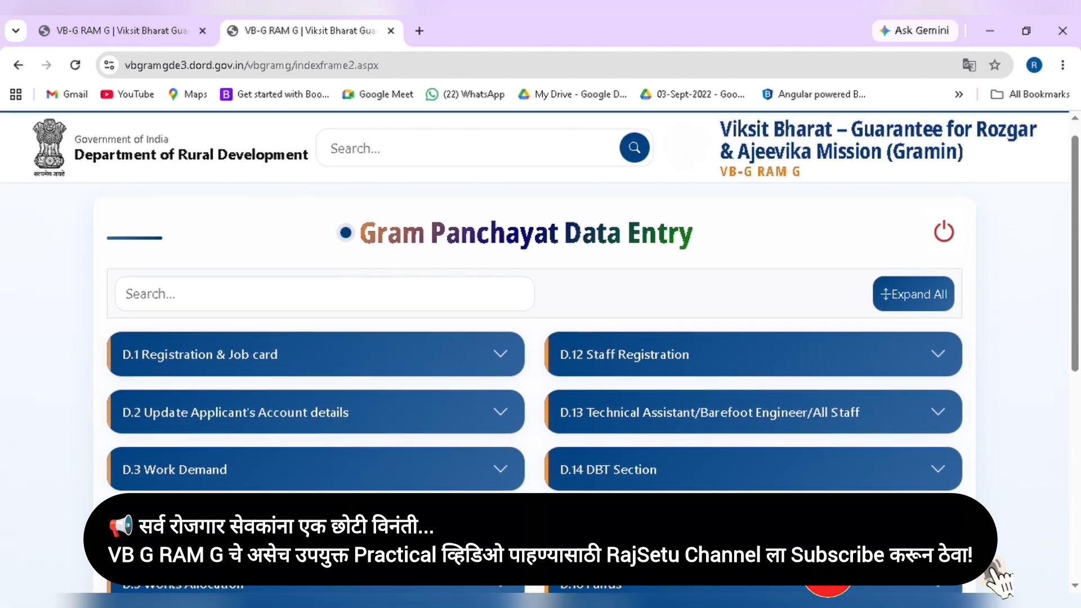
click(87, 35)
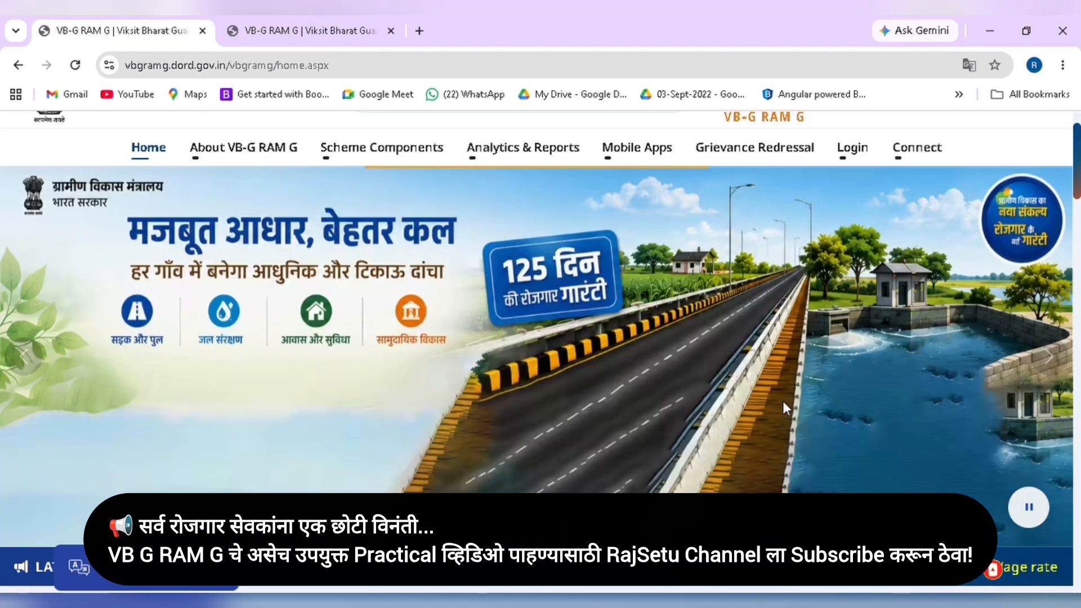
scroll(783, 401, up, 2)
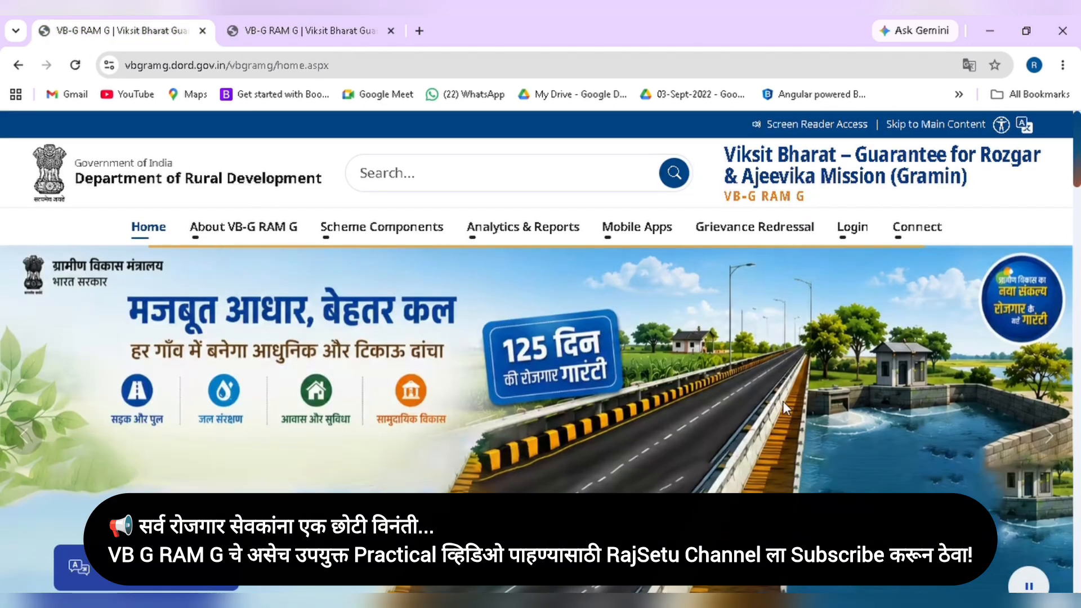